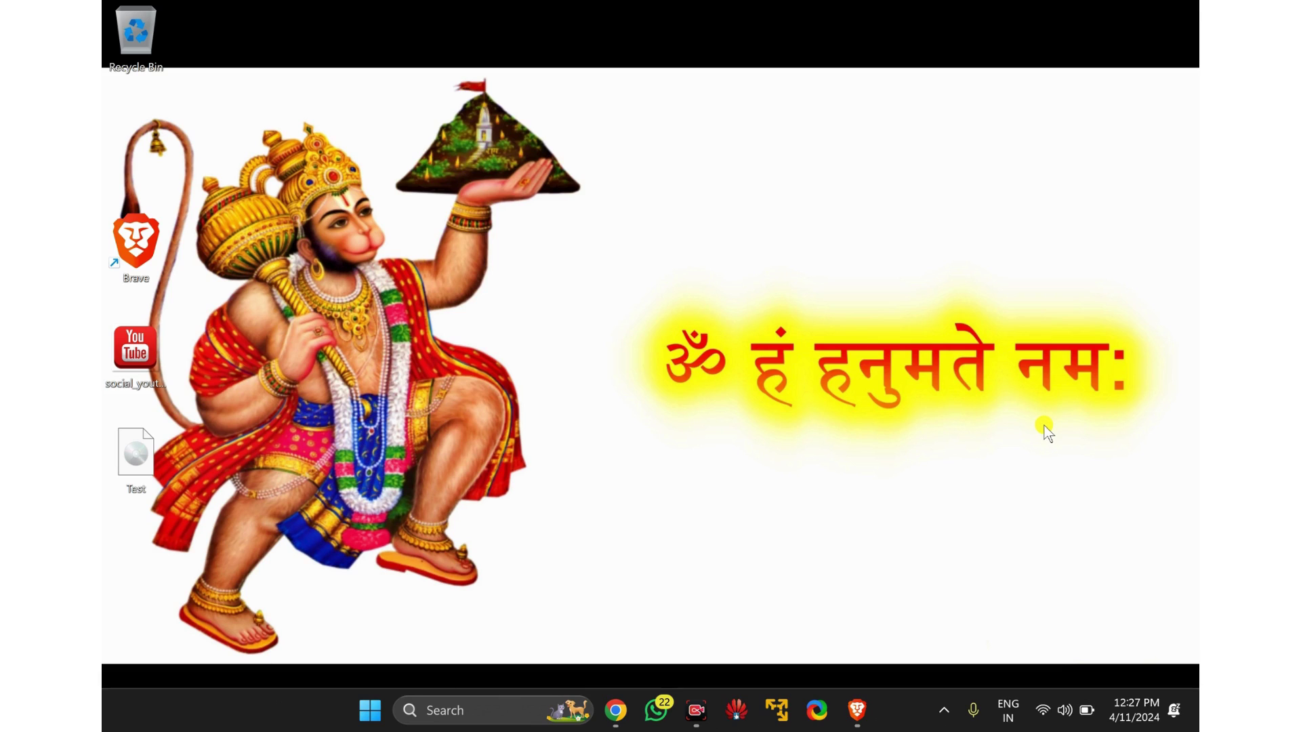
Step: Bring the Brave window with YouTube forward and select the address bar text, leaving it unchanged
left_click(862, 712)
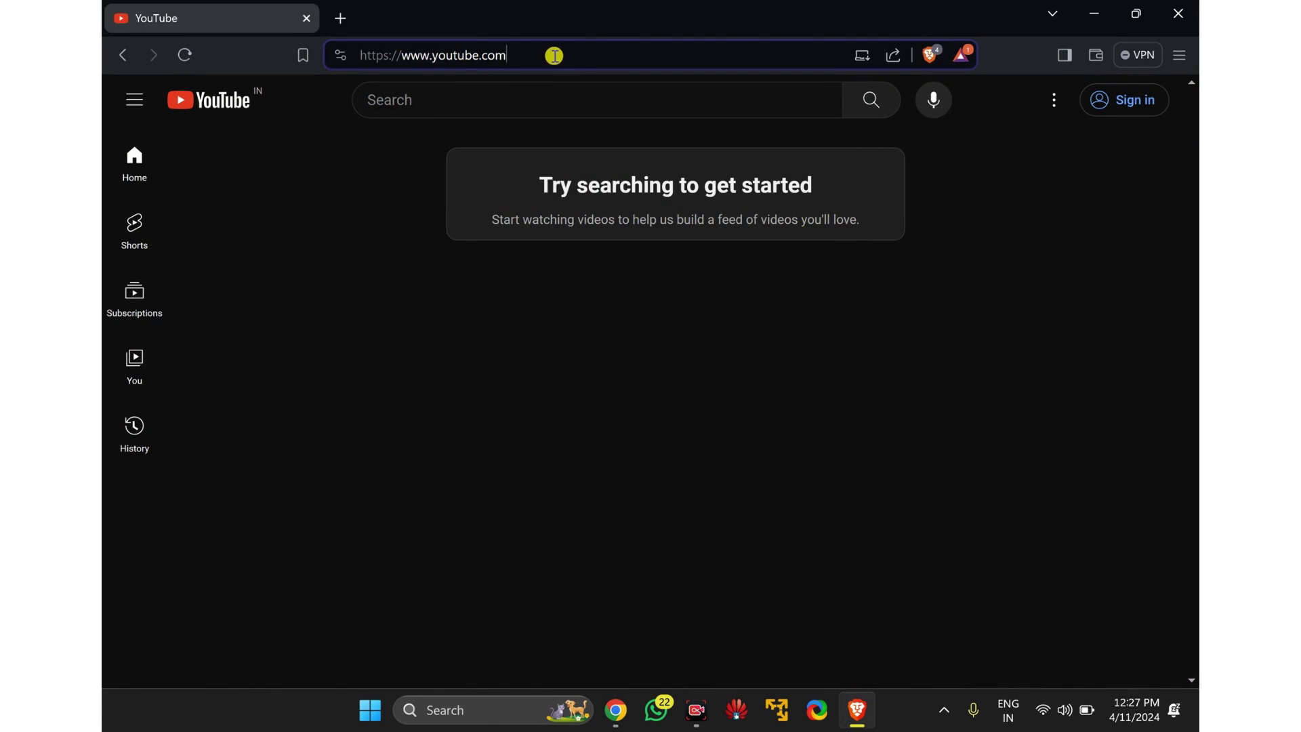
left_click_drag(554, 56, 337, 57)
left_click_drag(529, 53, 349, 52)
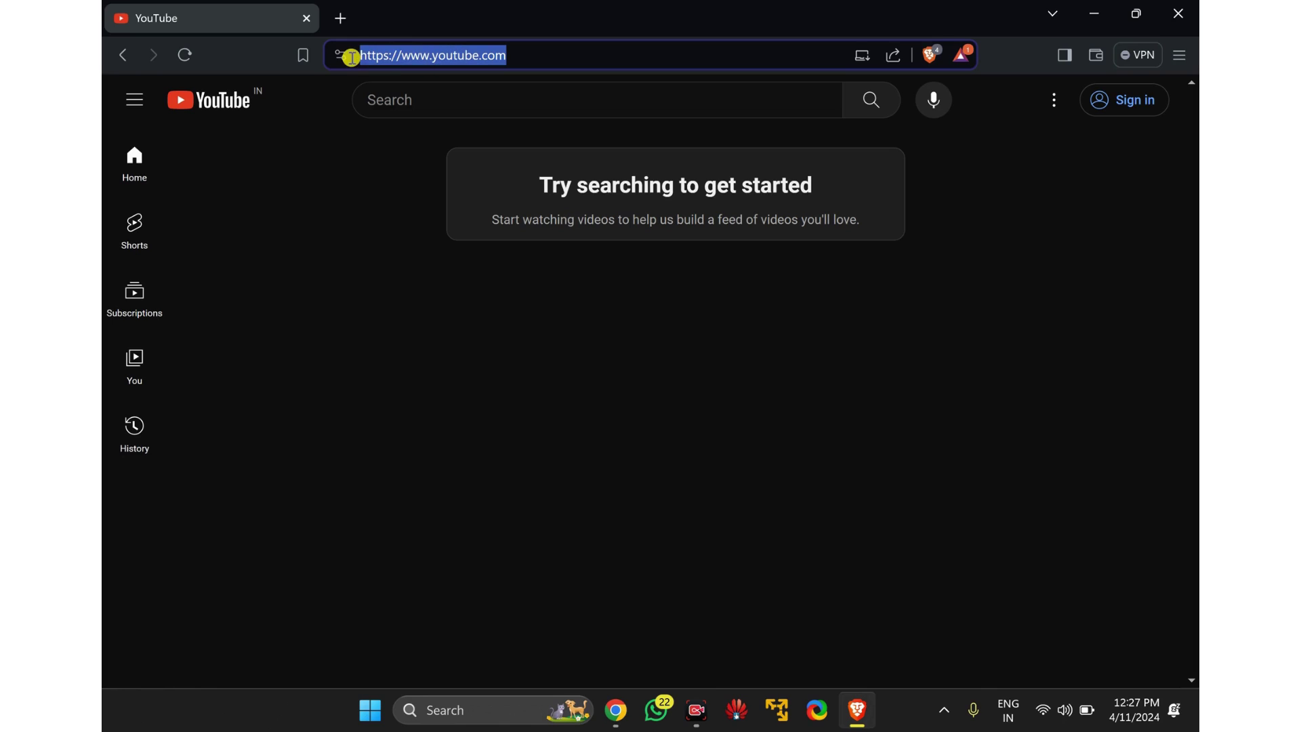
left_click(532, 55)
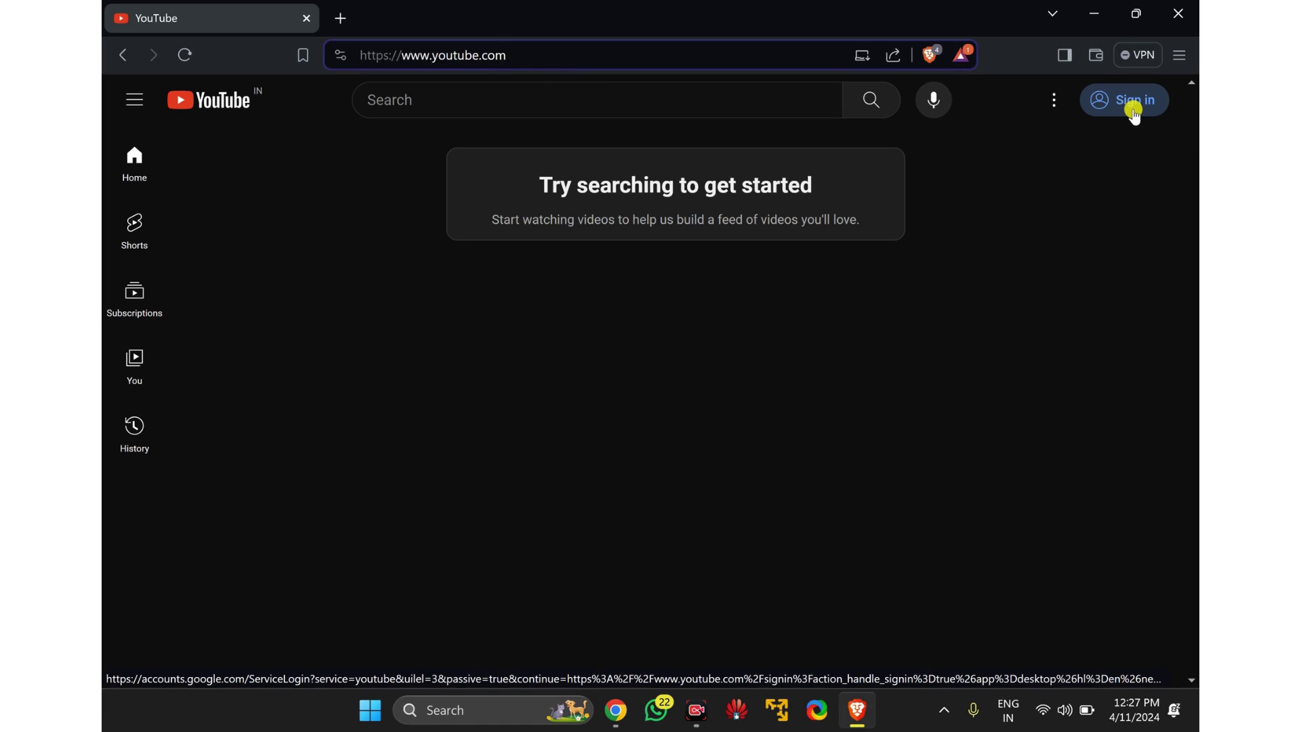
Step: Choose Create shortcut from Brave's More tools menu for the YouTube page
left_click(1182, 58)
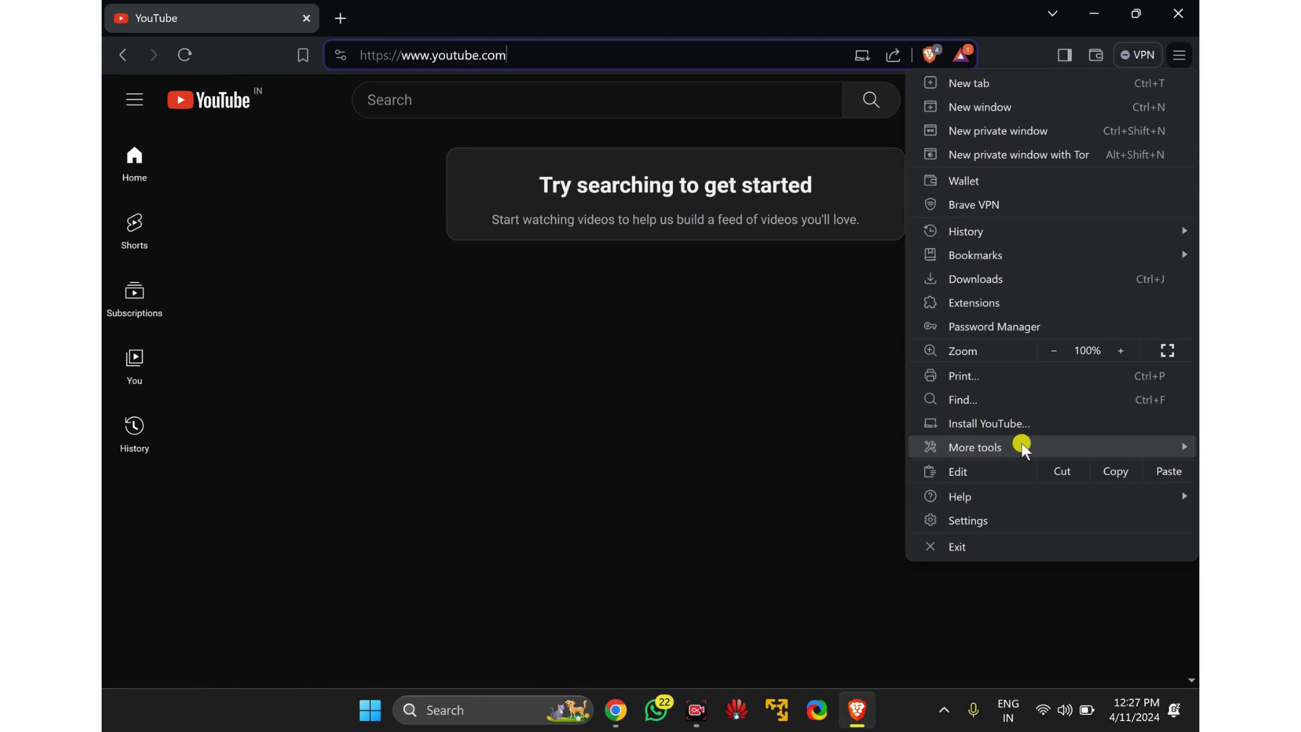
mouse_move(975, 447)
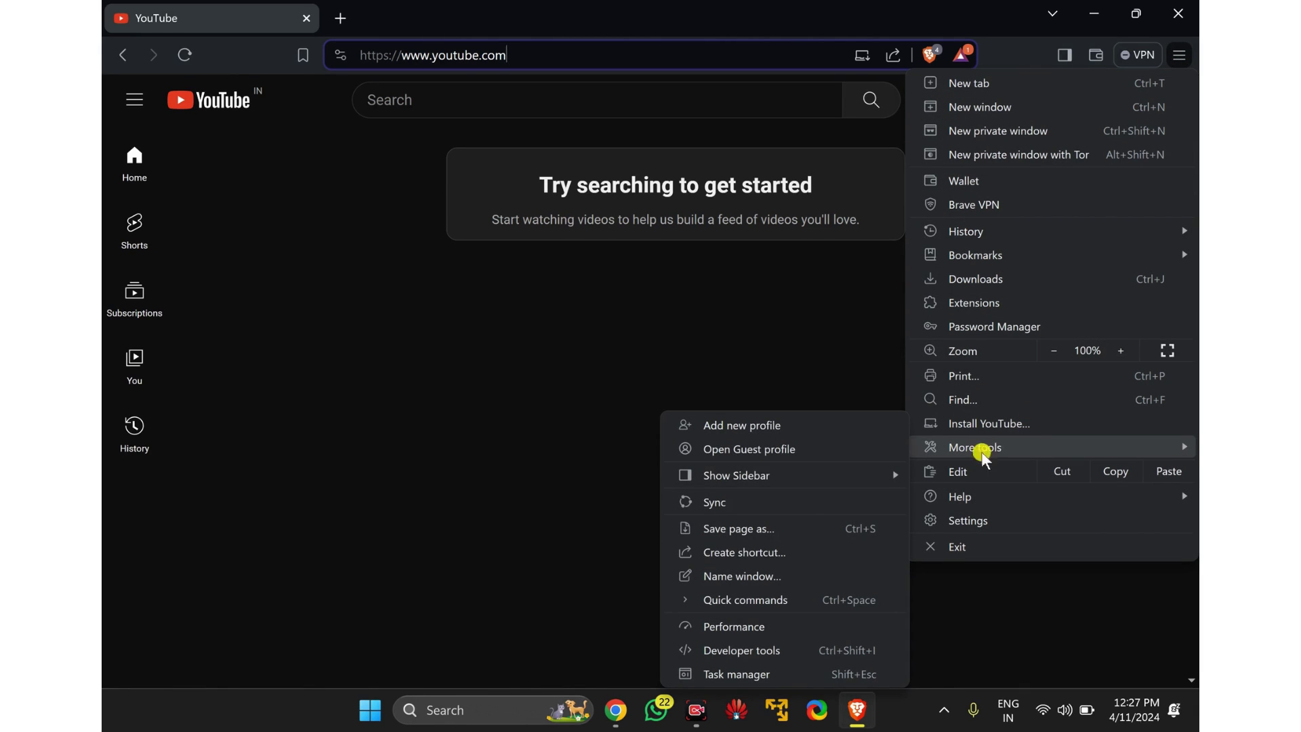
left_click(775, 554)
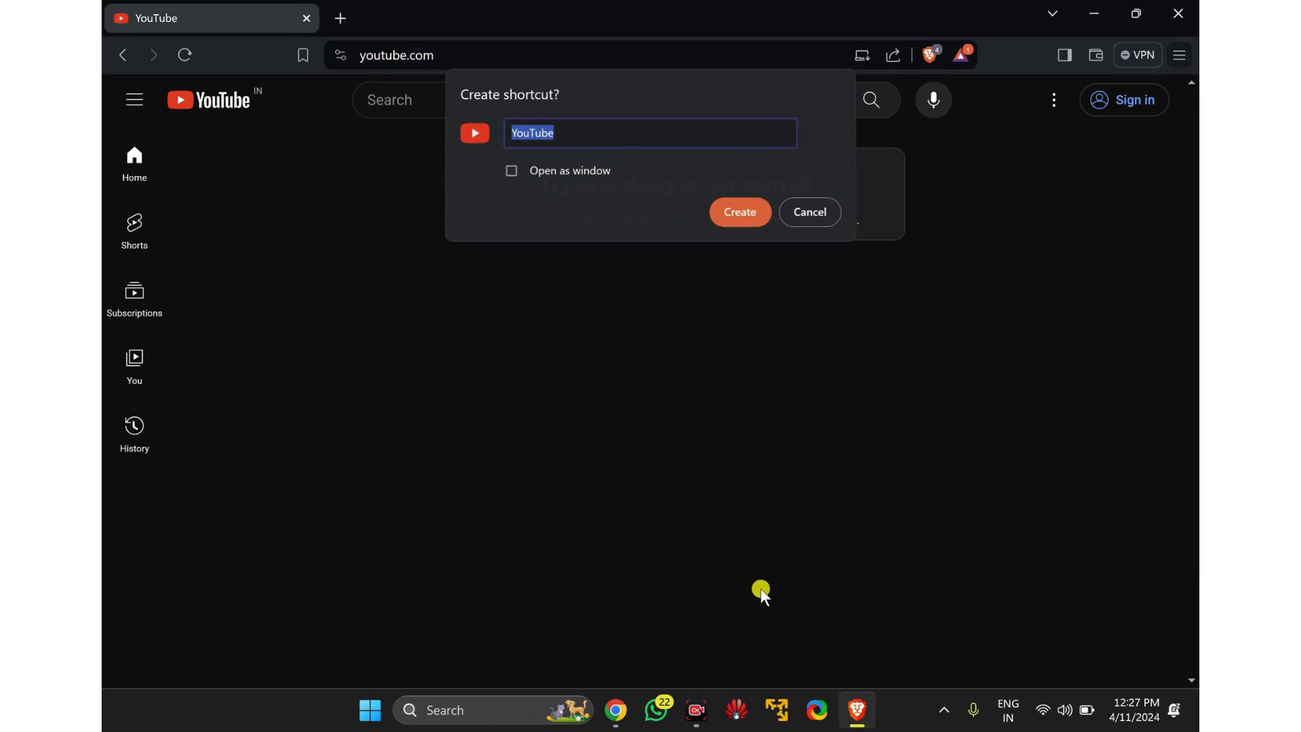
Step: Keep the shortcut name 'YouTube' and confirm creating the shortcut
left_click(600, 143)
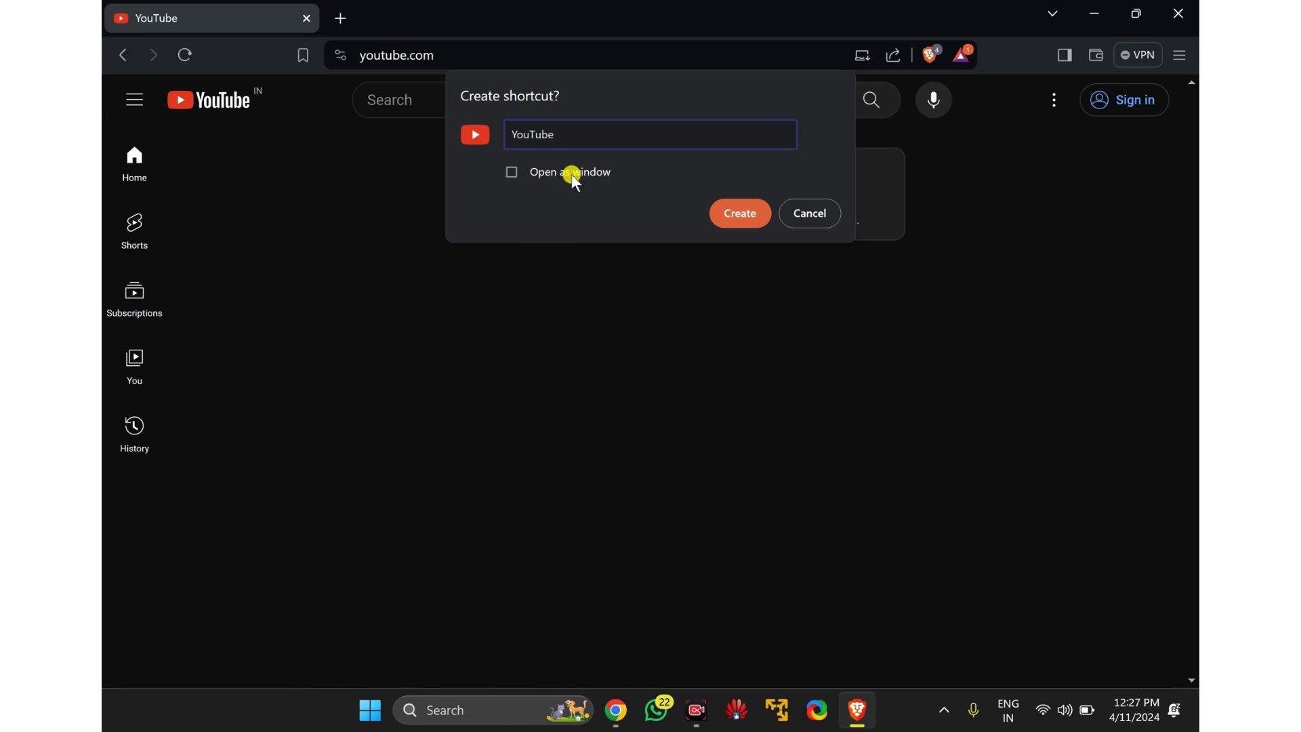
left_click(741, 216)
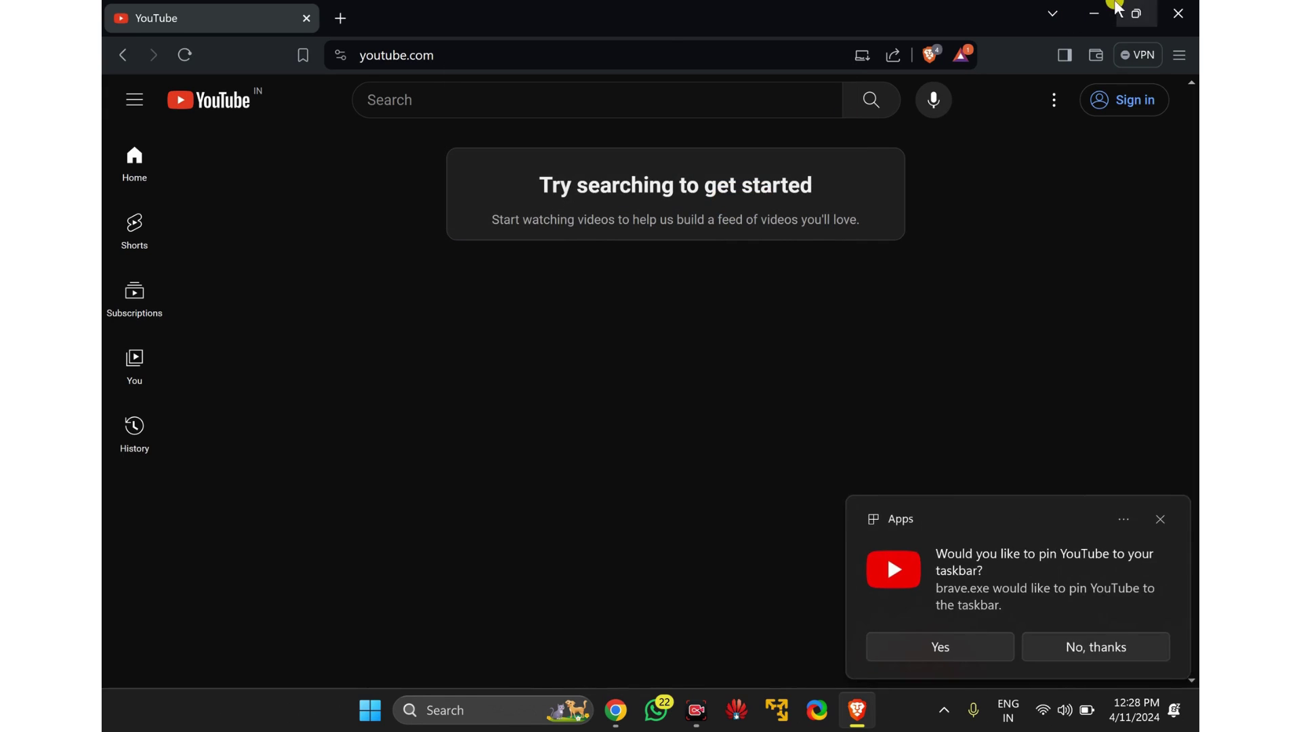
Step: Close Brave, move the YouTube icon into open desktop space, decline pinning, and launch it
left_click(307, 21)
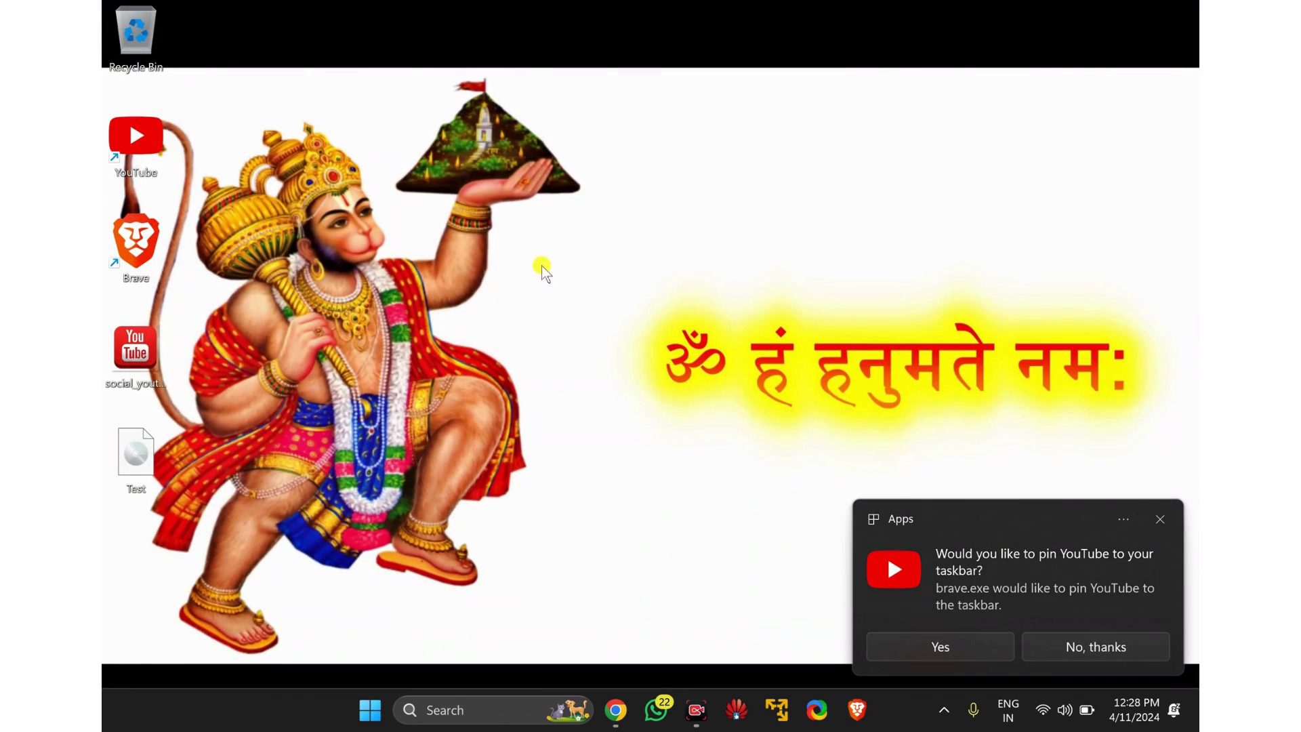
left_click_drag(164, 171, 721, 179)
left_click(1104, 654)
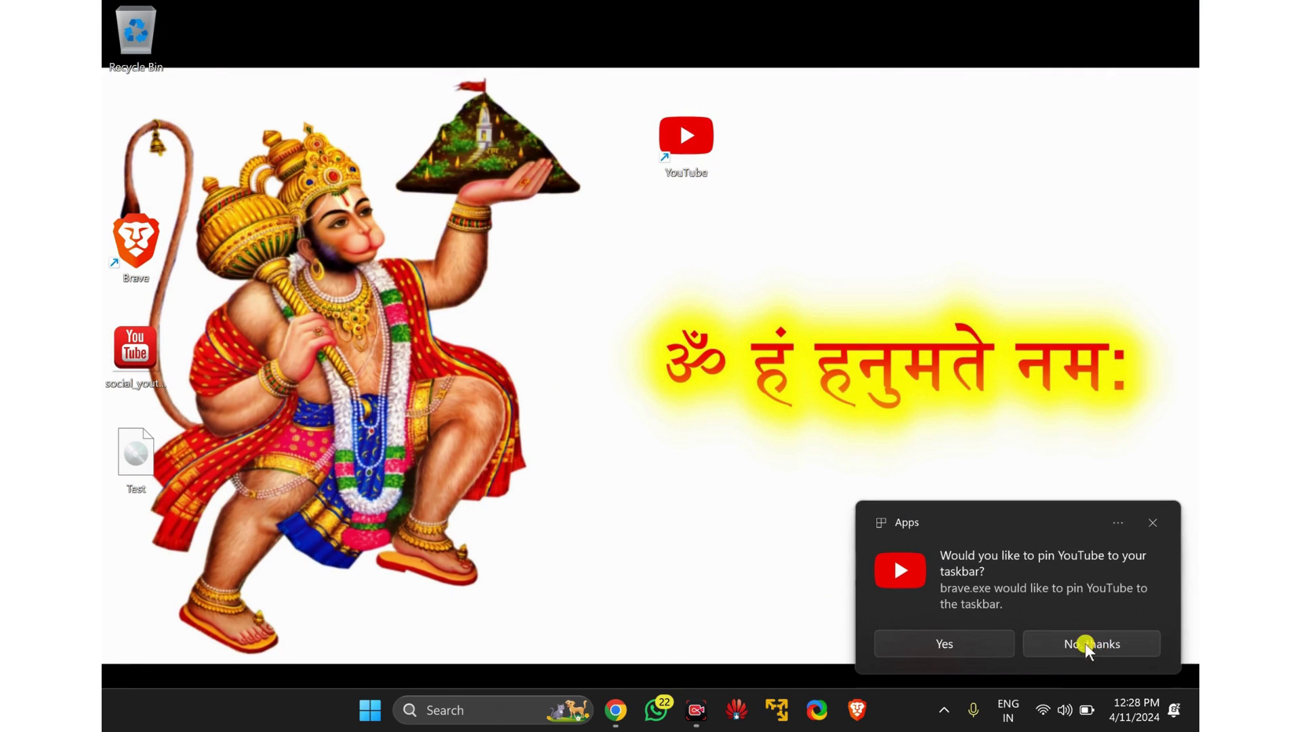
double_click(688, 138)
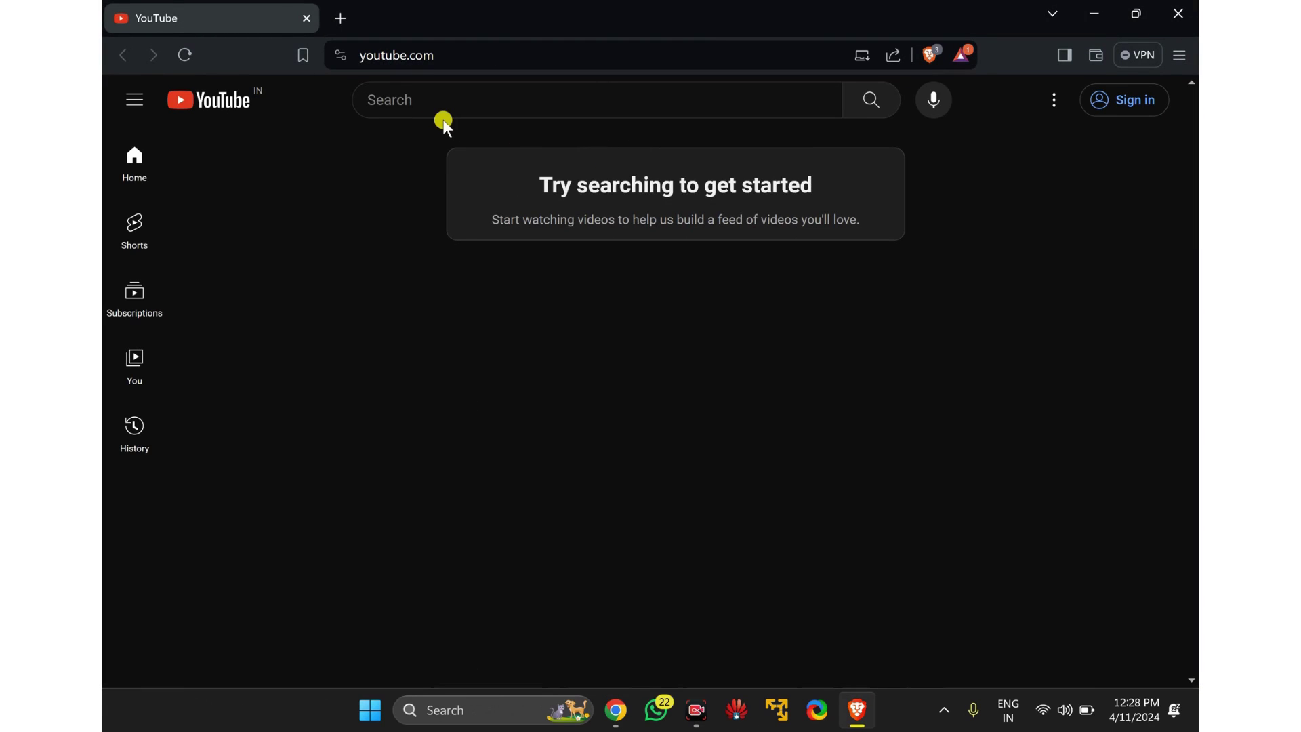
Step: Click within the YouTube home page that the desktop shortcut opened
left_click(444, 123)
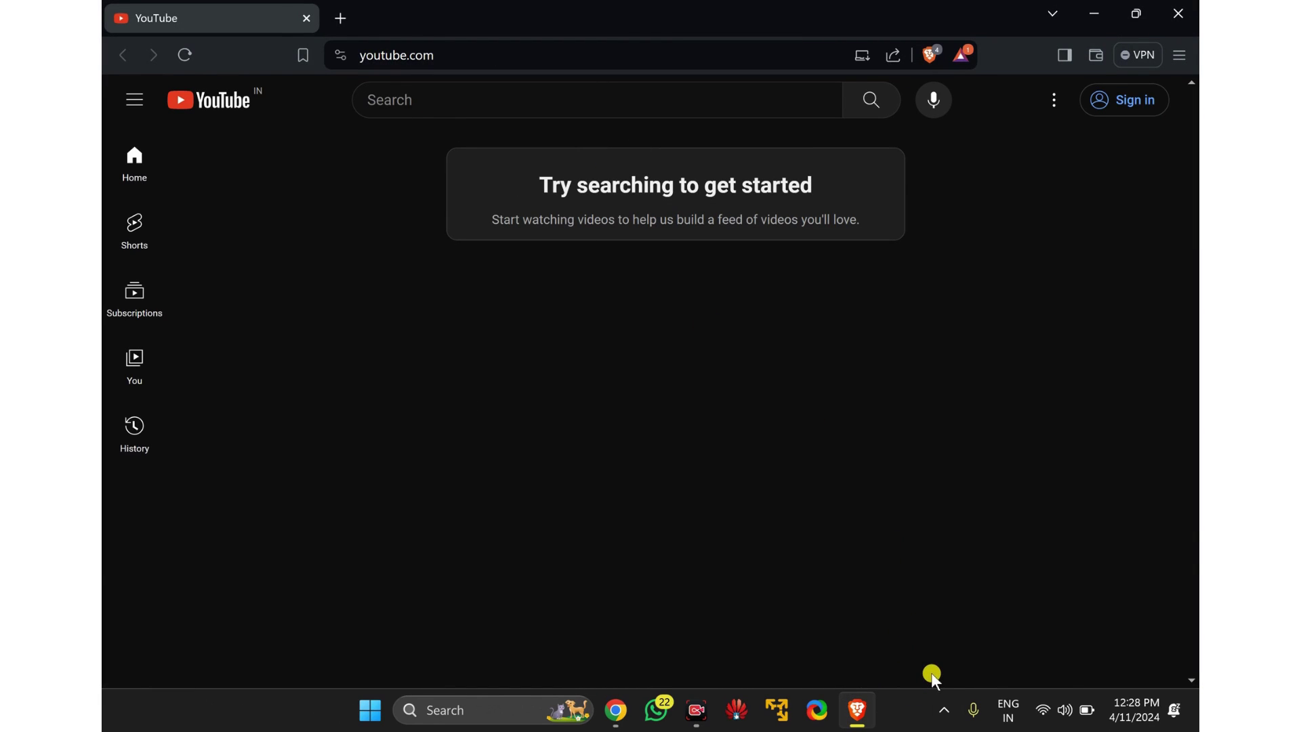